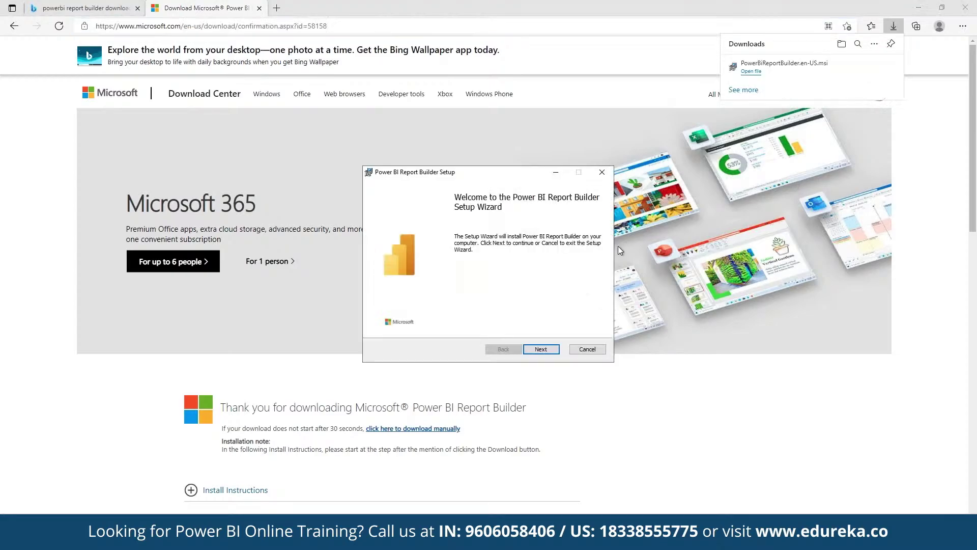
- Accept the license agreement and install Power BI Report Builder to the default destination folder
{"action": "left_click", "coordinate": [533, 346]}
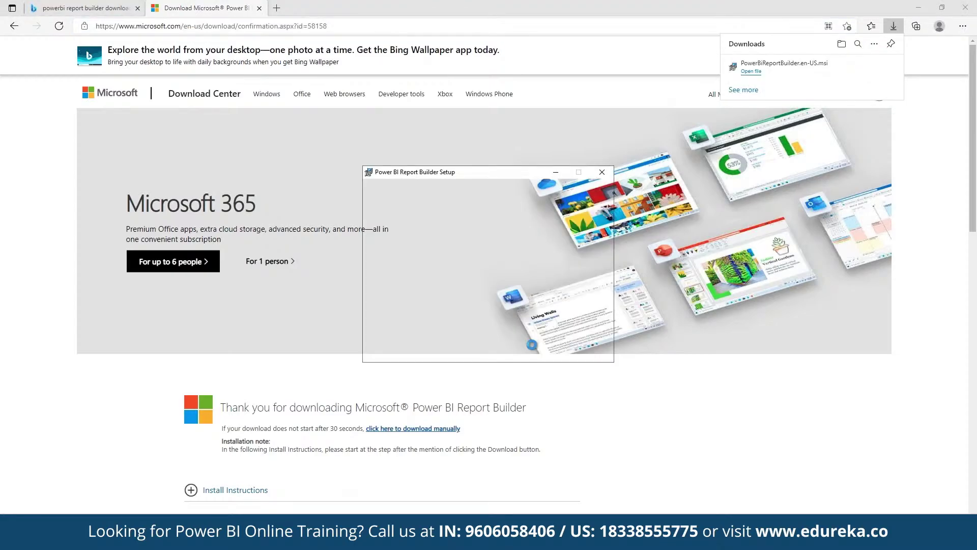
{"action": "left_click", "coordinate": [468, 324]}
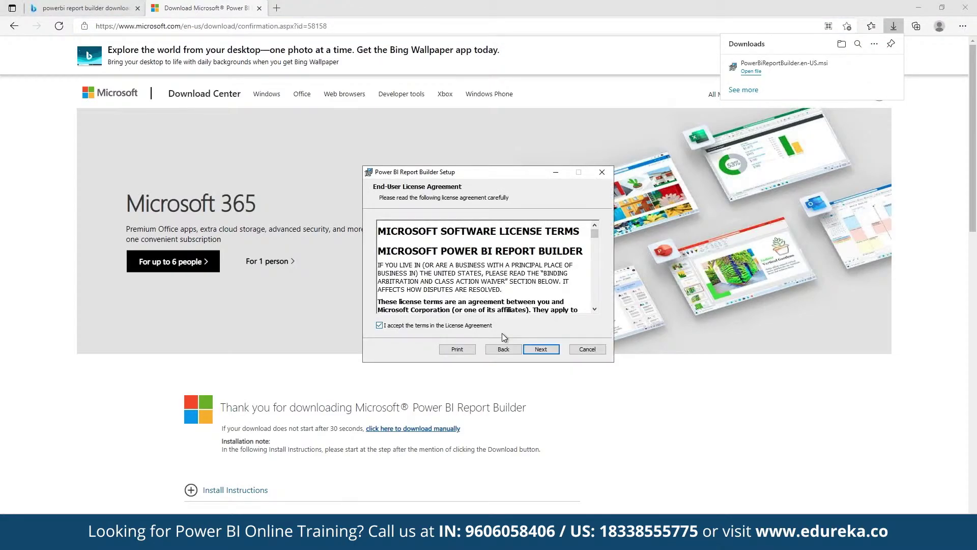
{"action": "left_click", "coordinate": [539, 349]}
{"action": "left_click", "coordinate": [540, 349]}
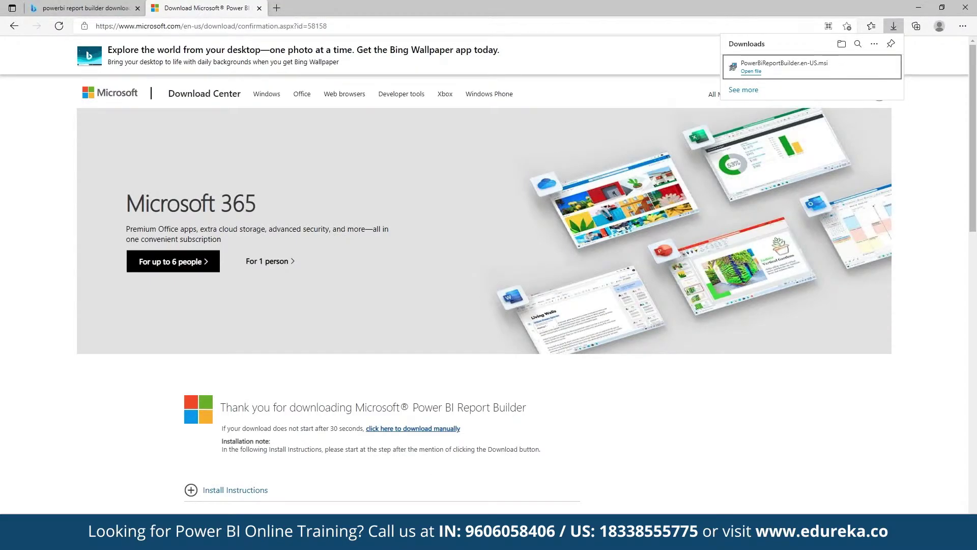
- Search 'power bi' from Start and launch Power BI Report Builder from Apps
{"action": "key", "text": "super"}
{"action": "type", "text": "power bi"}
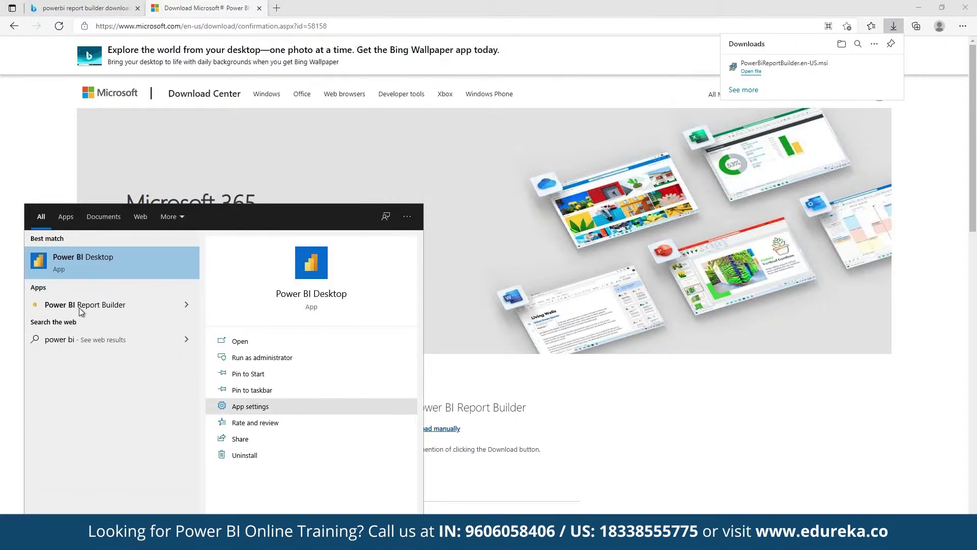
{"action": "left_click", "coordinate": [78, 300]}
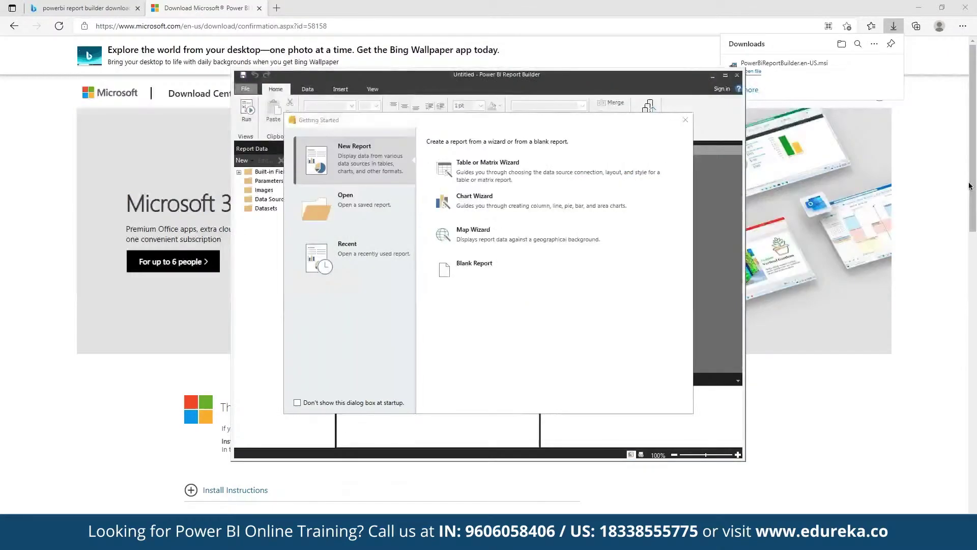
- Start the Table or Matrix Wizard from Getting Started, keeping 'Create a dataset'
{"action": "left_click", "coordinate": [601, 169]}
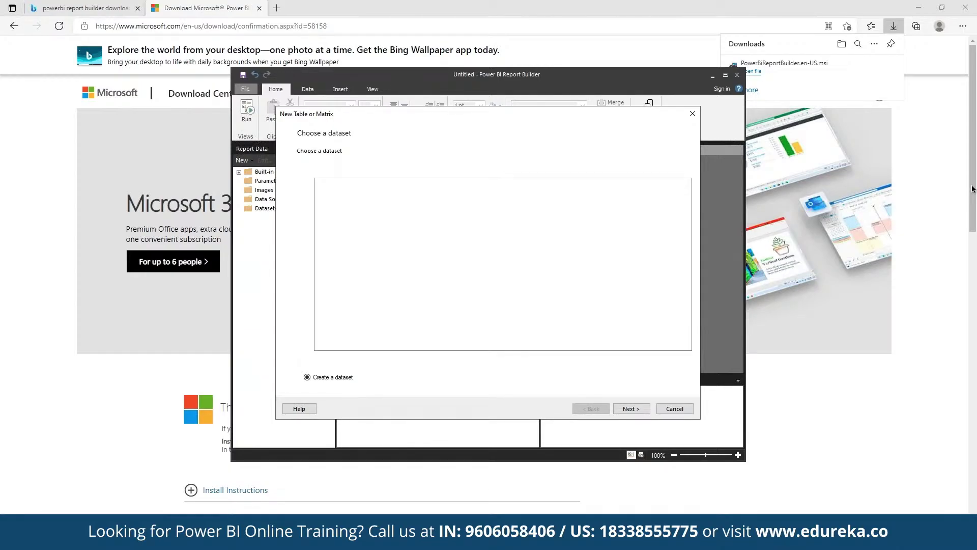
{"action": "key", "text": "Return"}
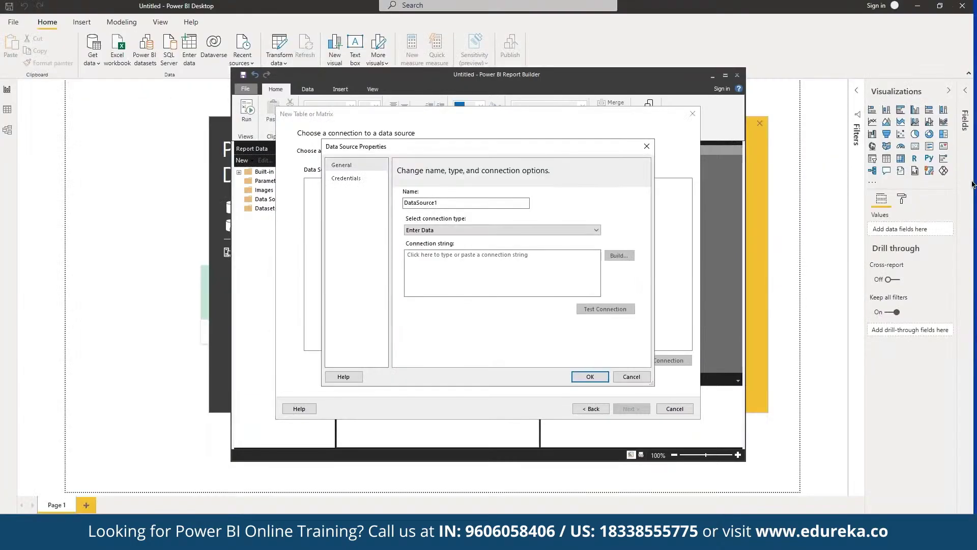
- Set DataSource1's connection type to Power BI Dataset and open the Build dataset picker
{"action": "left_click", "coordinate": [466, 230]}
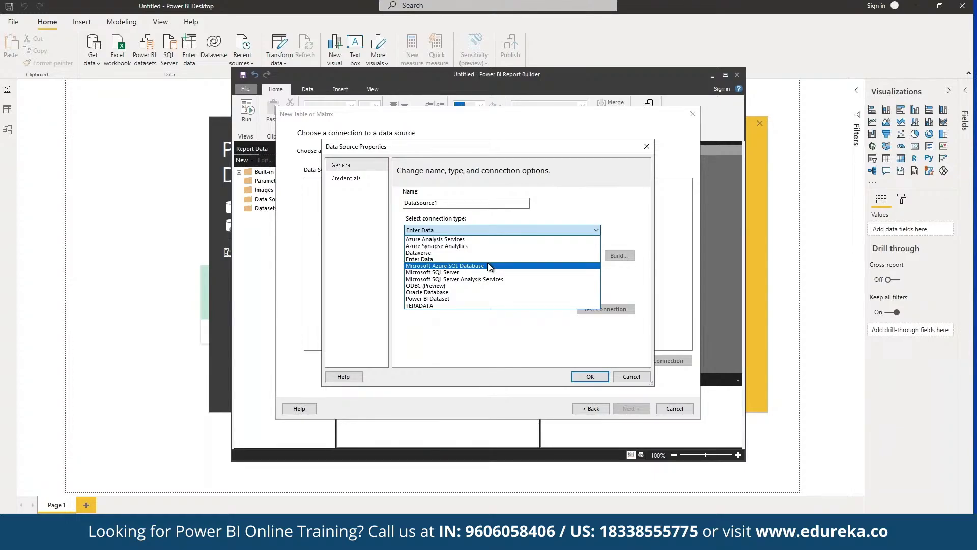
{"action": "left_click", "coordinate": [438, 299]}
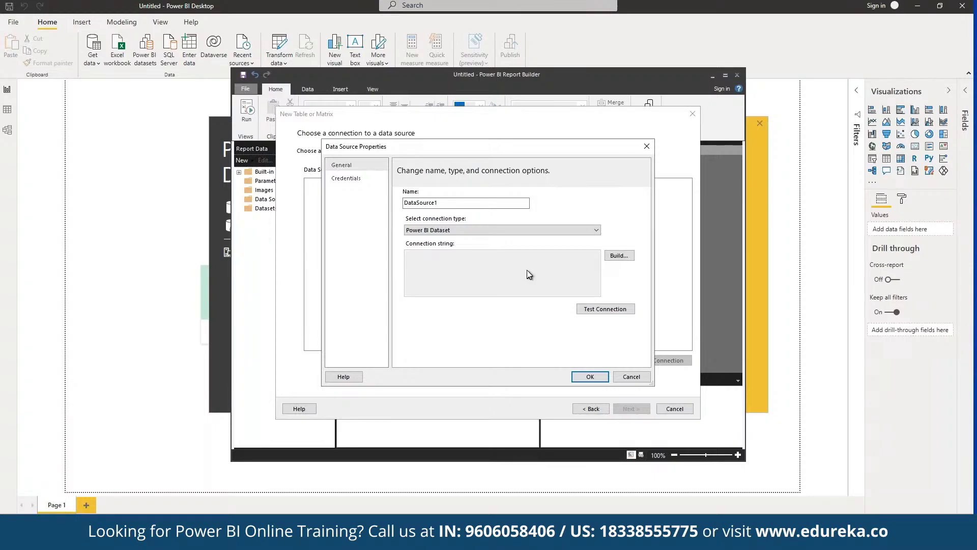
{"action": "left_click", "coordinate": [625, 254]}
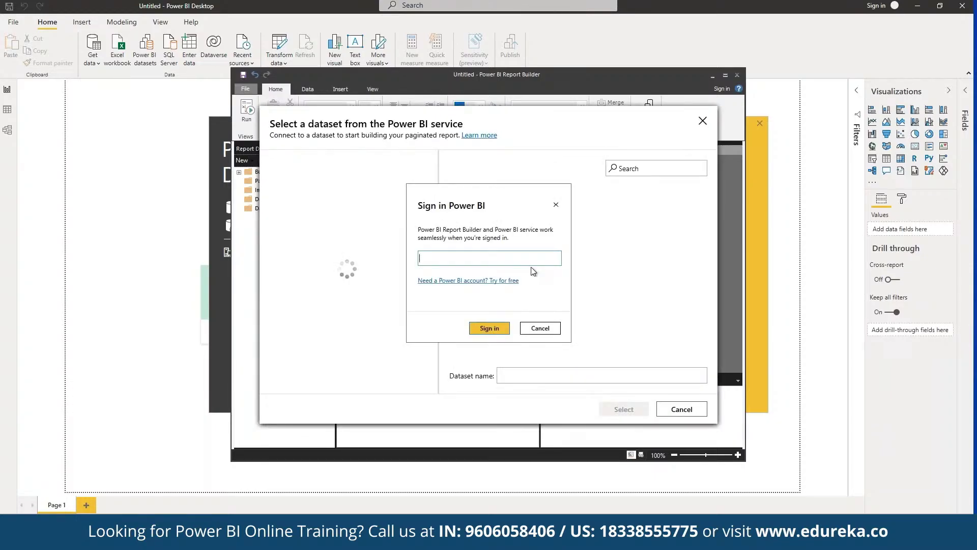
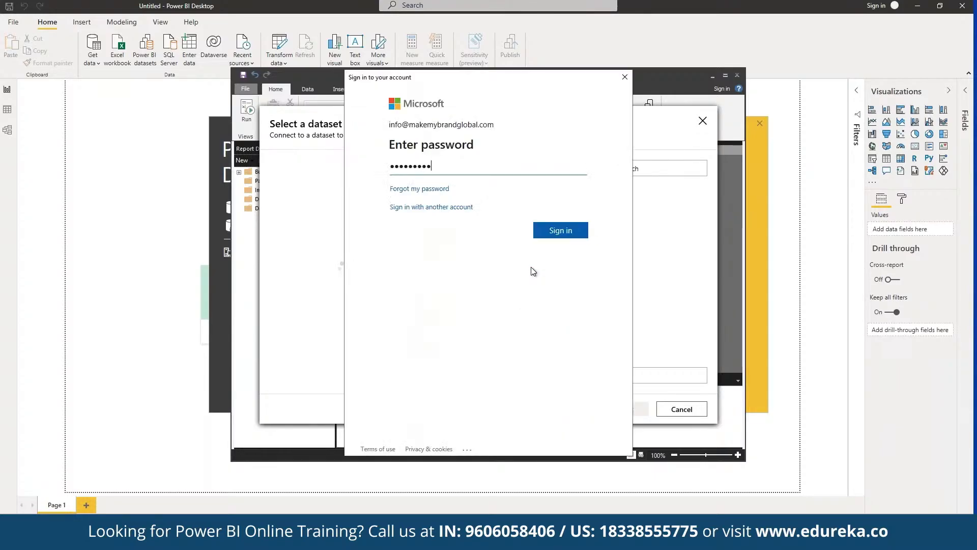
- Sign in with the Power BI account e-mail and choose Contoso Sales for Power BI Designer from My Workspace
{"action": "key", "text": "Return"}
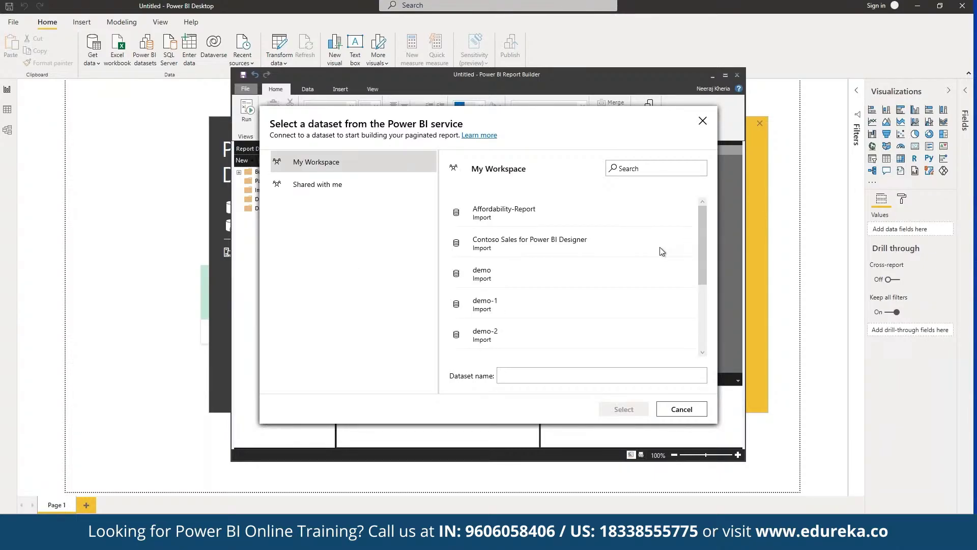
{"action": "left_click", "coordinate": [660, 246]}
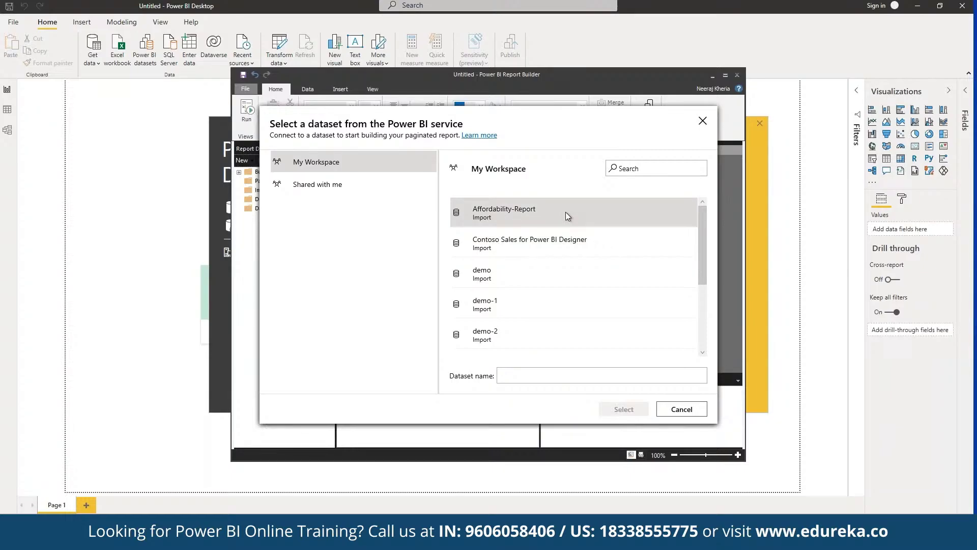
{"action": "left_click", "coordinate": [574, 253]}
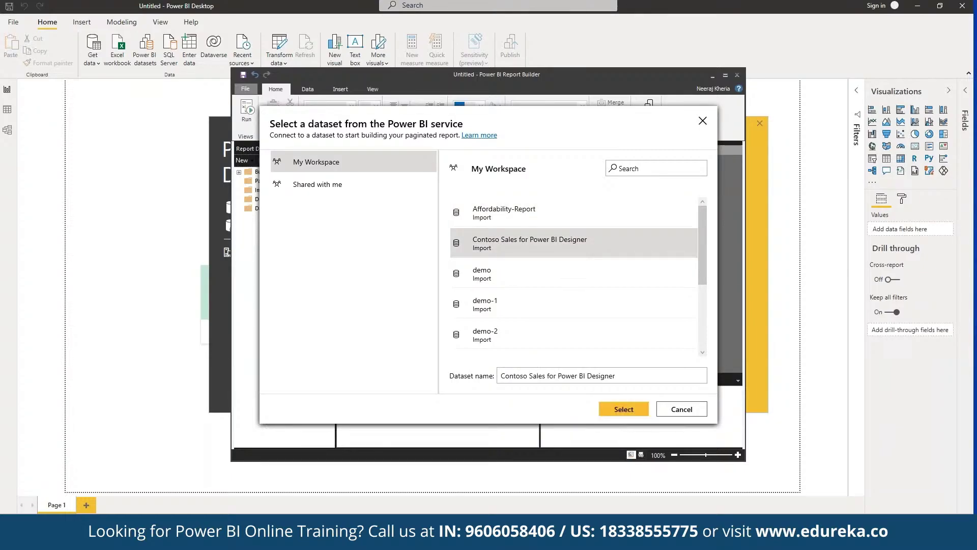
- Select the Contoso dataset, test the connection successfully, save DataSource1, and advance the wizard
{"action": "left_click", "coordinate": [624, 409]}
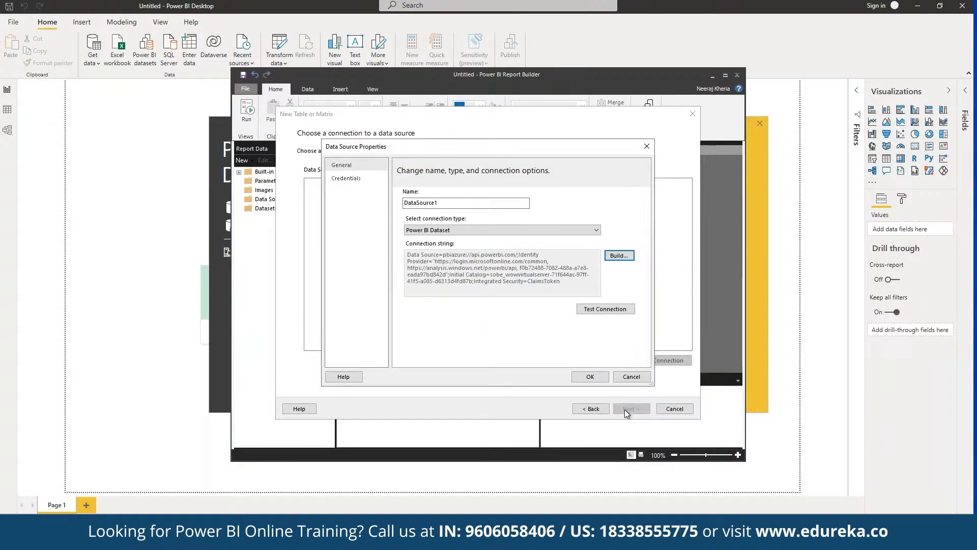
{"action": "left_click", "coordinate": [609, 311]}
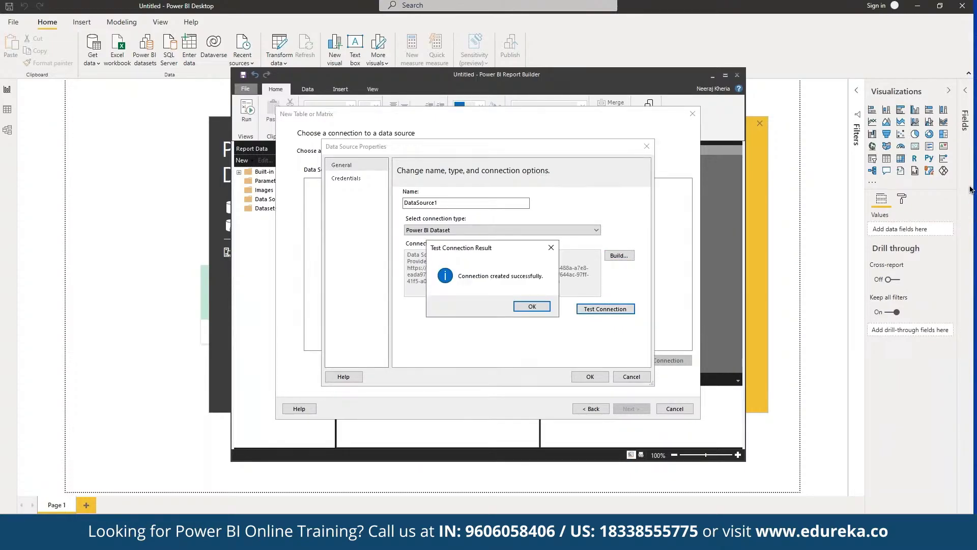
{"action": "left_click", "coordinate": [522, 307]}
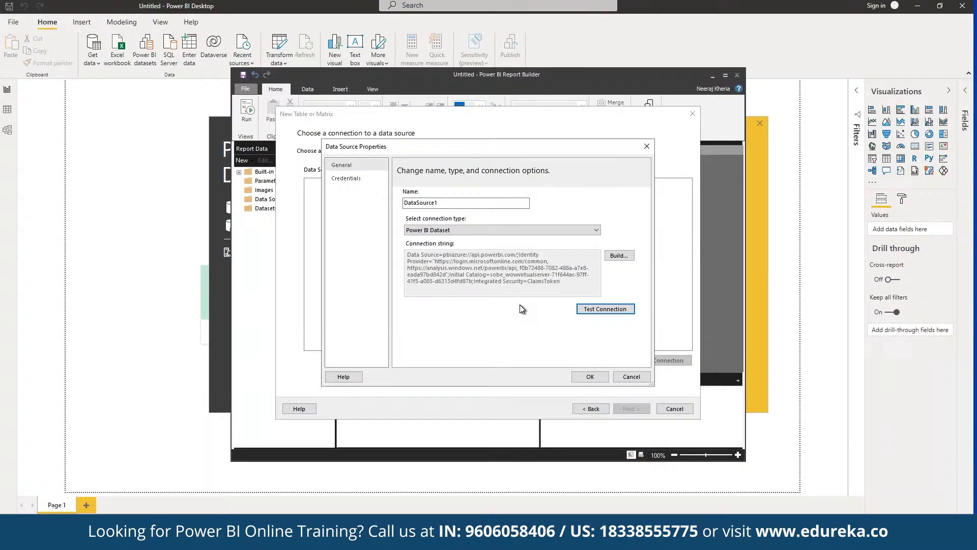
{"action": "left_click", "coordinate": [590, 377]}
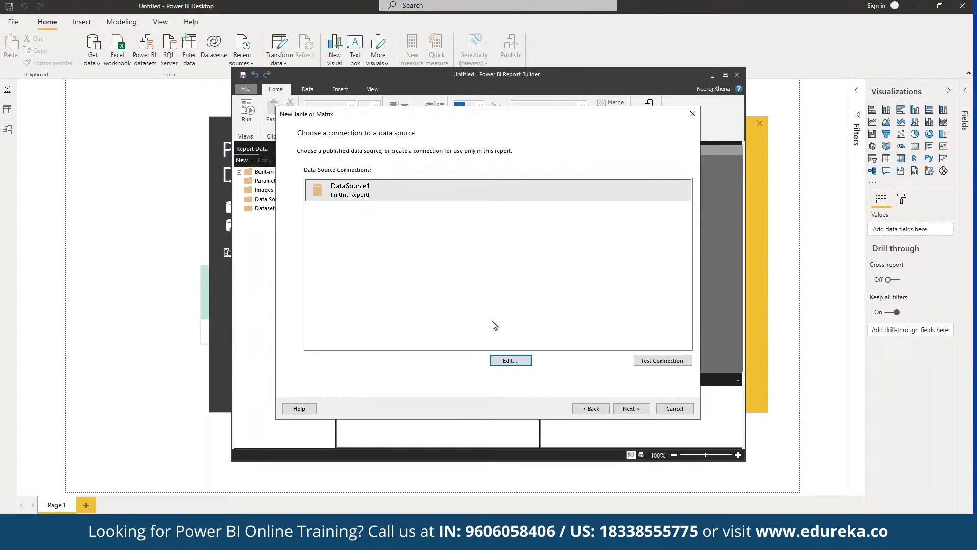
{"action": "left_click", "coordinate": [625, 410]}
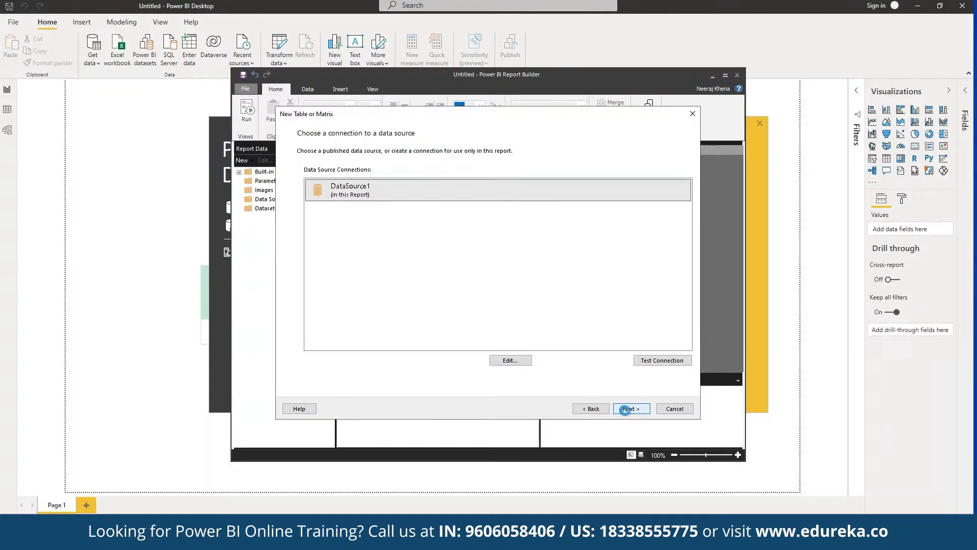
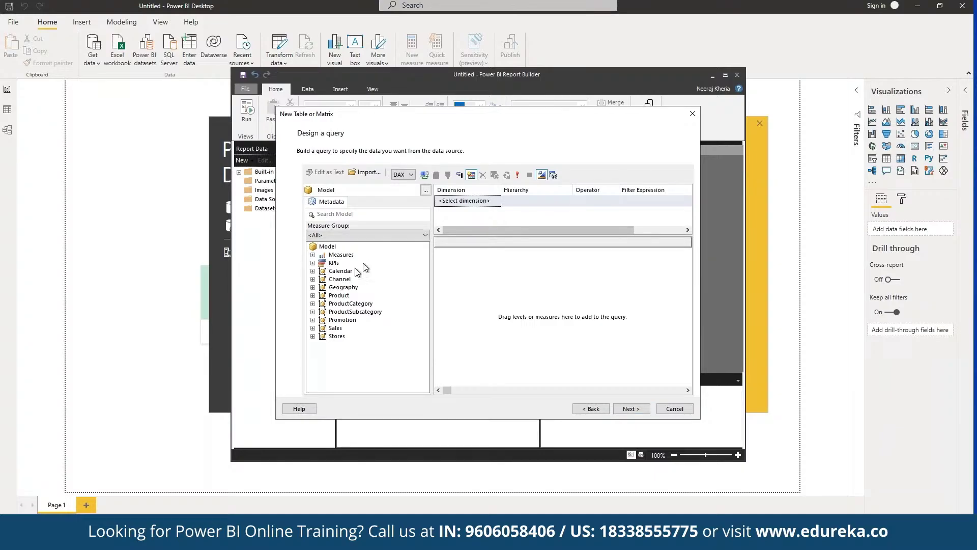
- Add the Channel dimension to the query and run it to preview continent, brand, category and discount rows
{"action": "left_click", "coordinate": [344, 280]}
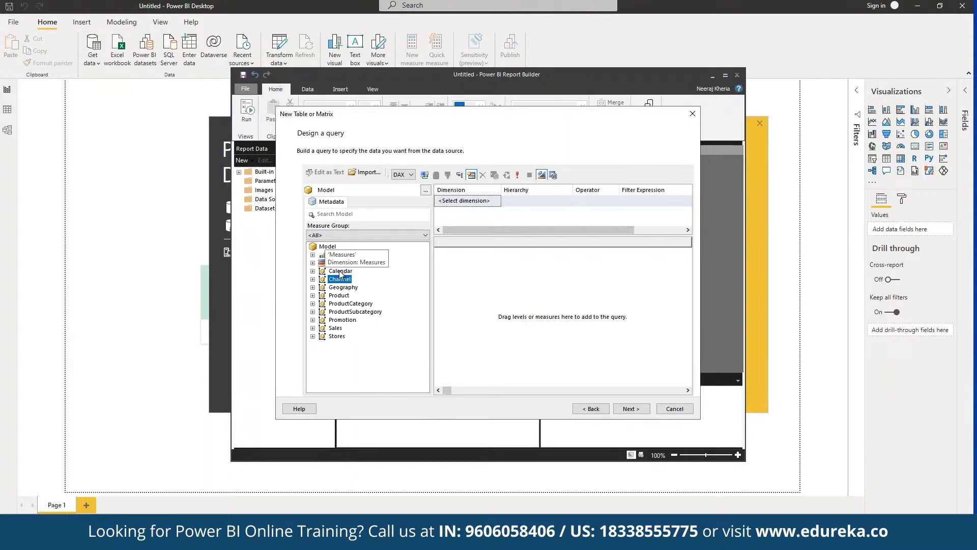
{"action": "left_click_drag", "start_coordinate": [339, 279], "coordinate": [963, 187]}
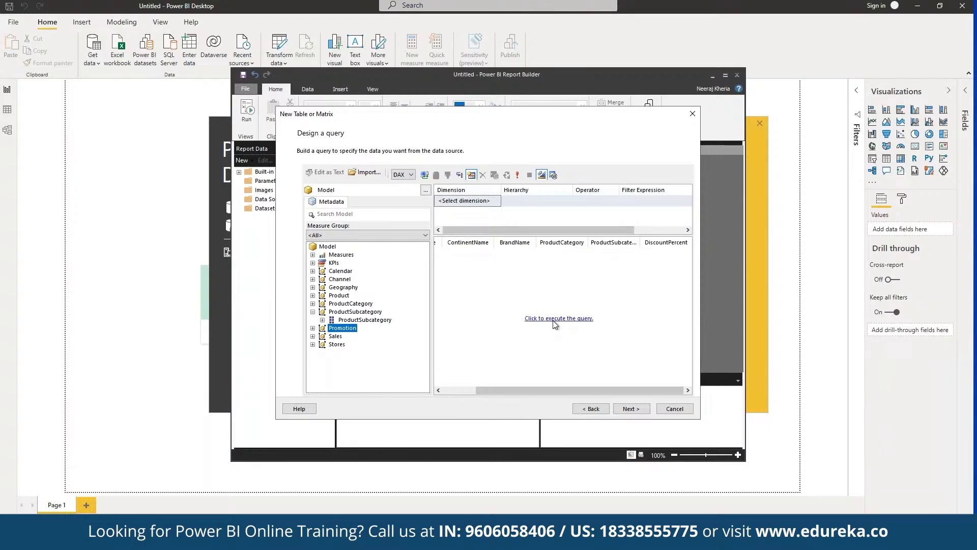
{"action": "left_click", "coordinate": [583, 320]}
{"action": "left_click", "coordinate": [565, 321]}
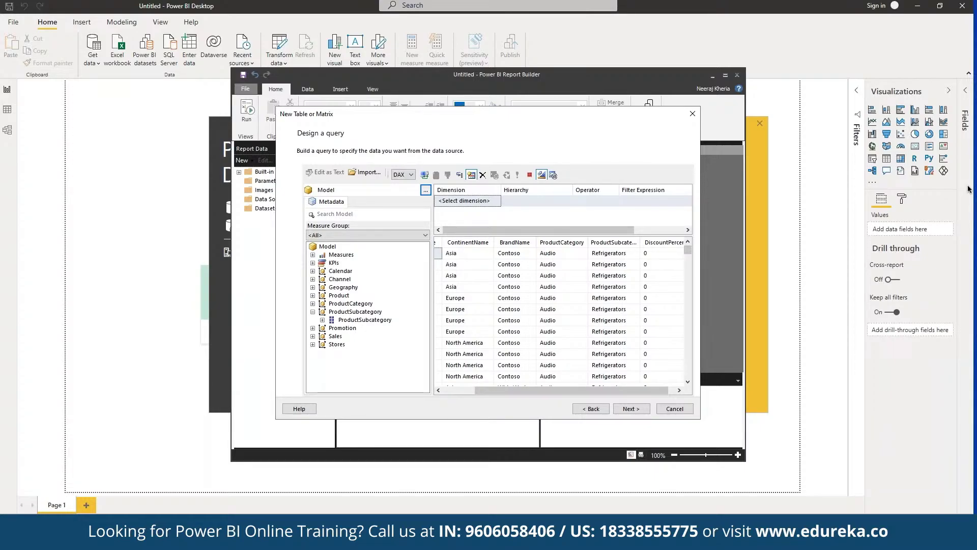
- Accept the field arrangement and layout, then finish the table with category groups, discounts and totals
{"action": "left_click", "coordinate": [632, 409]}
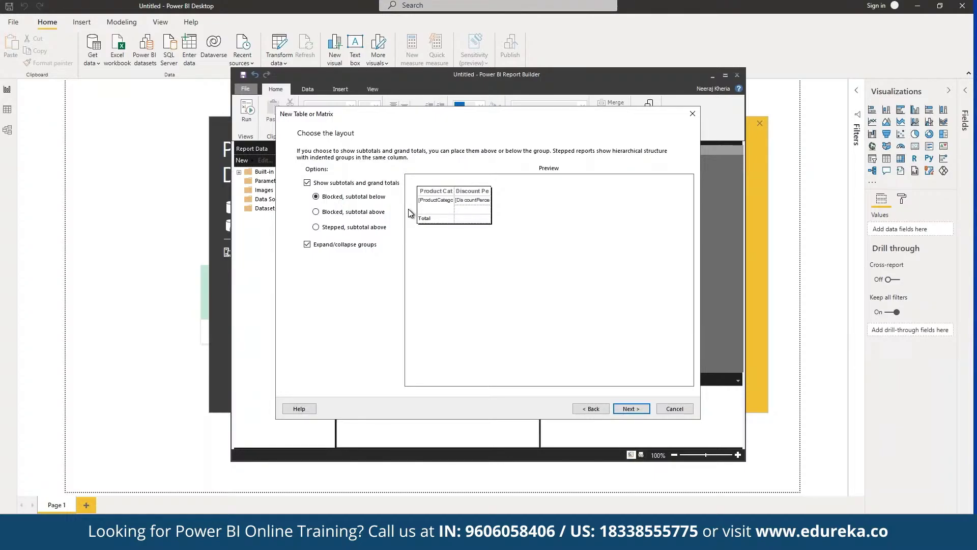
{"action": "left_click", "coordinate": [631, 408]}
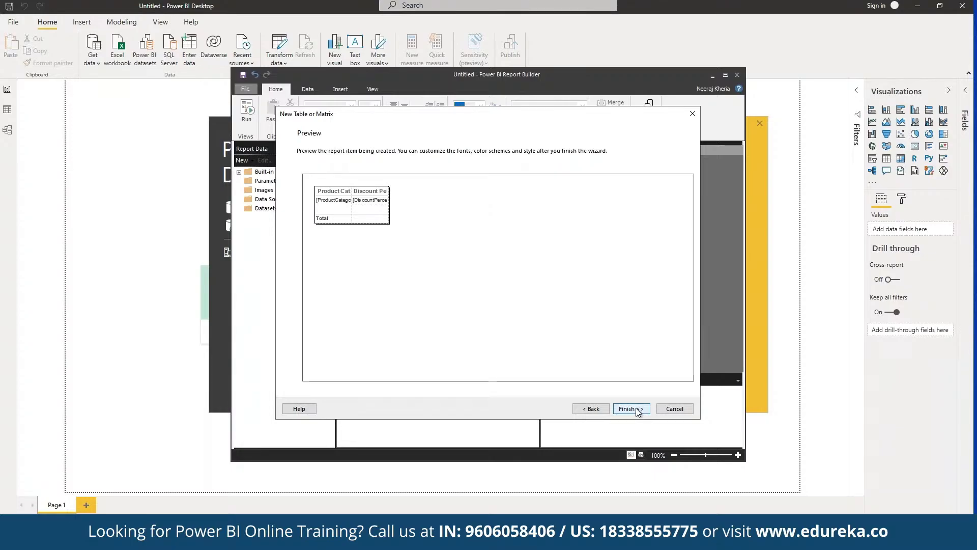
{"action": "left_click", "coordinate": [637, 409]}
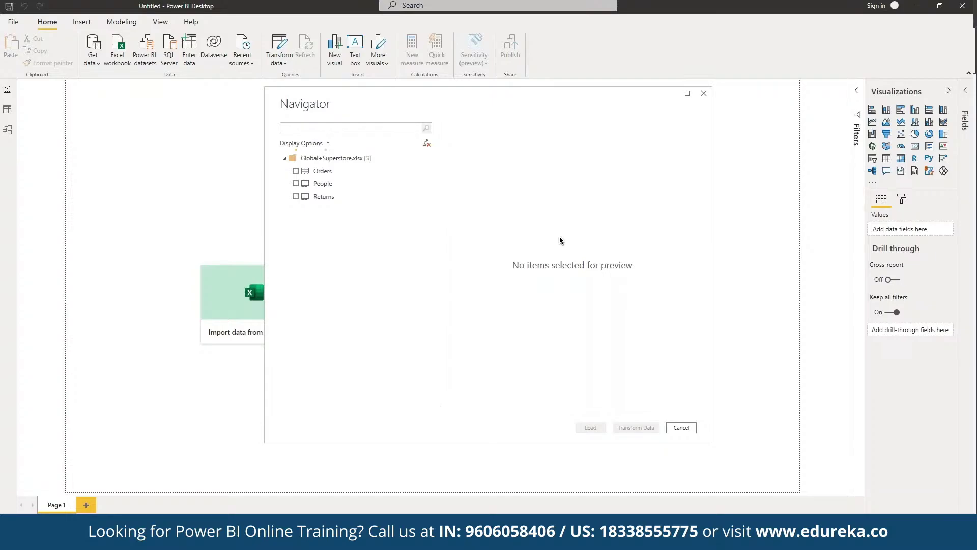
- Check Orders in Navigator, return to the remote Power BI session and dismiss the load error
{"action": "left_click", "coordinate": [295, 170]}
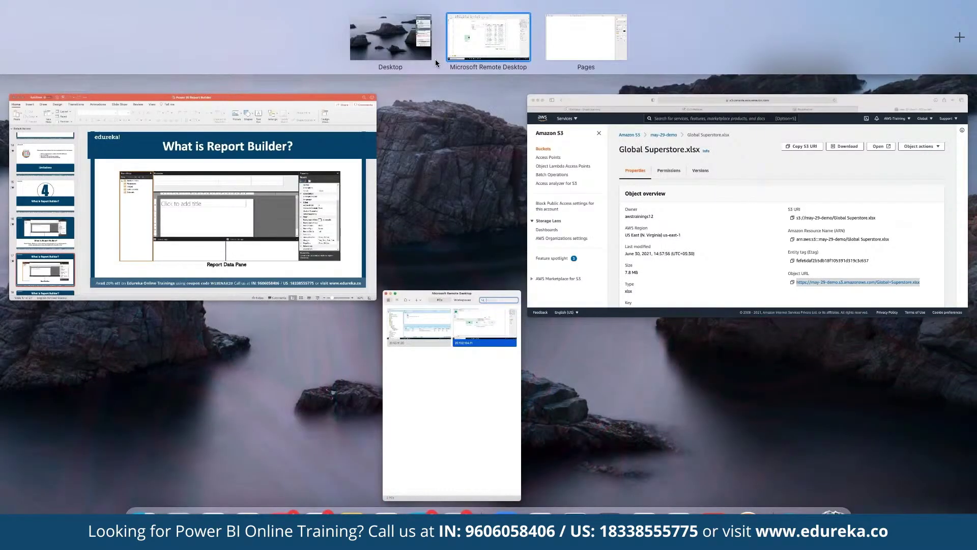
{"action": "left_click", "coordinate": [435, 59]}
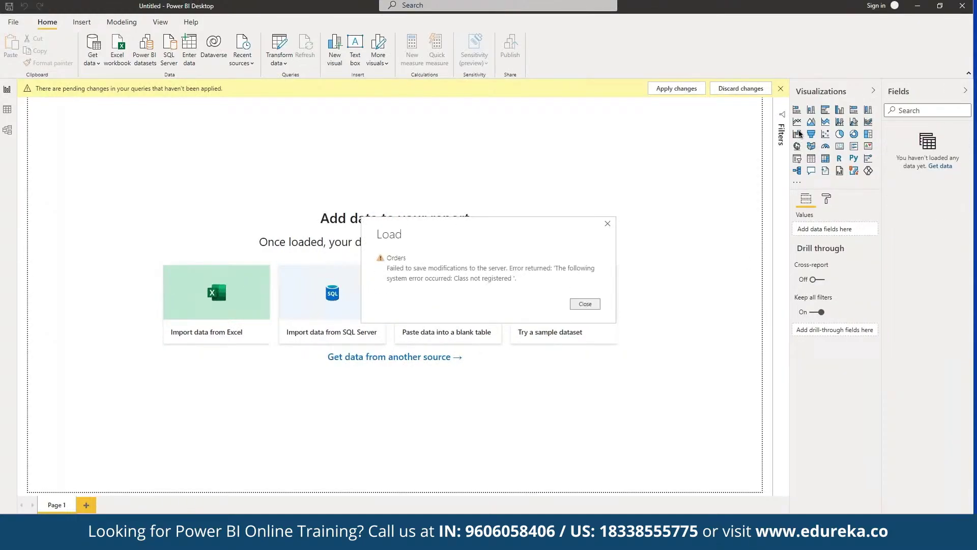
{"action": "left_click", "coordinate": [585, 305]}
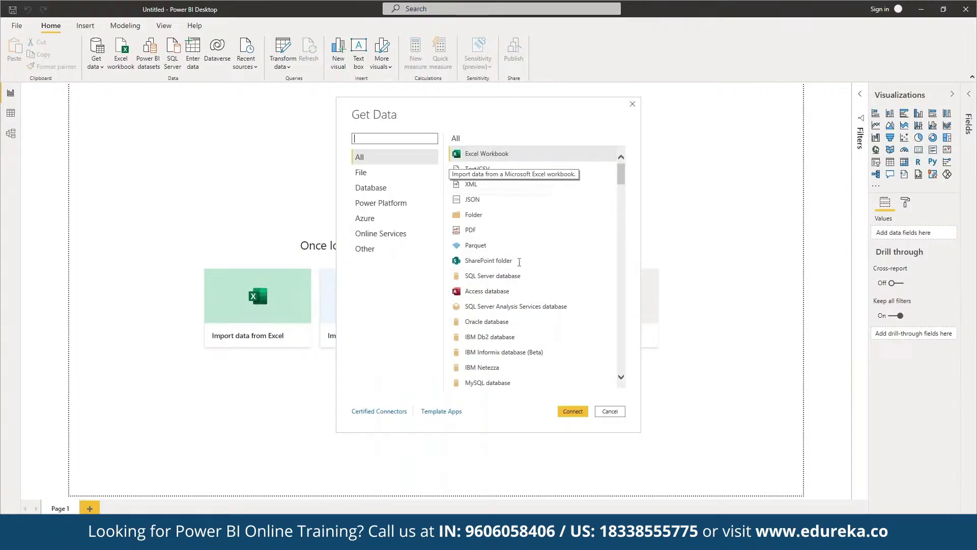
- Connect an Excel Workbook source to Global+Superstore.xlsx from the Downloads folder
{"action": "left_click", "coordinate": [576, 410]}
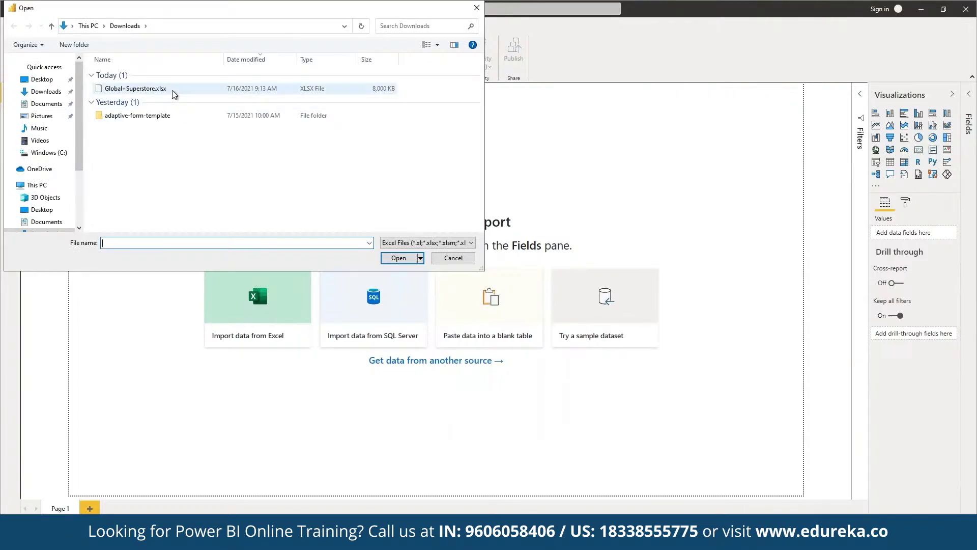
{"action": "left_click", "coordinate": [172, 89]}
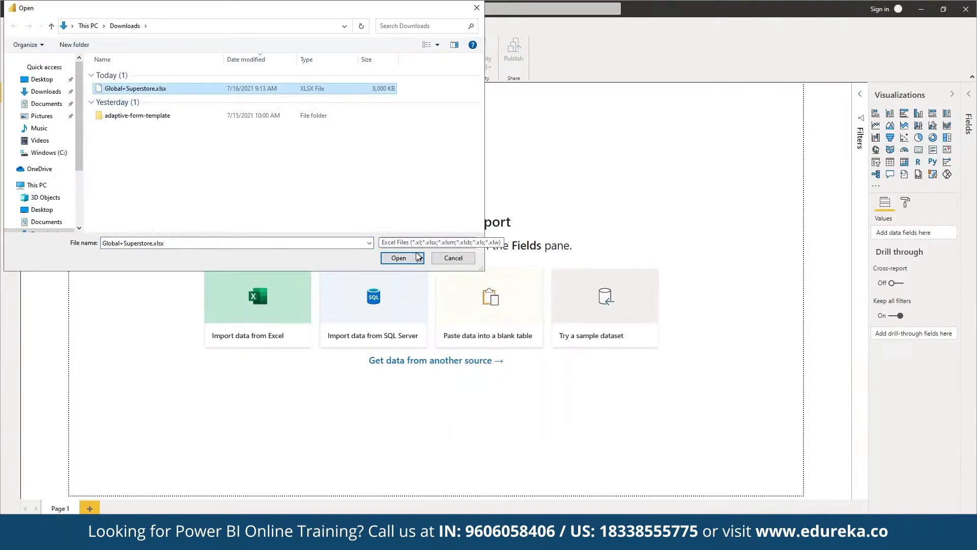
{"action": "left_click", "coordinate": [399, 259]}
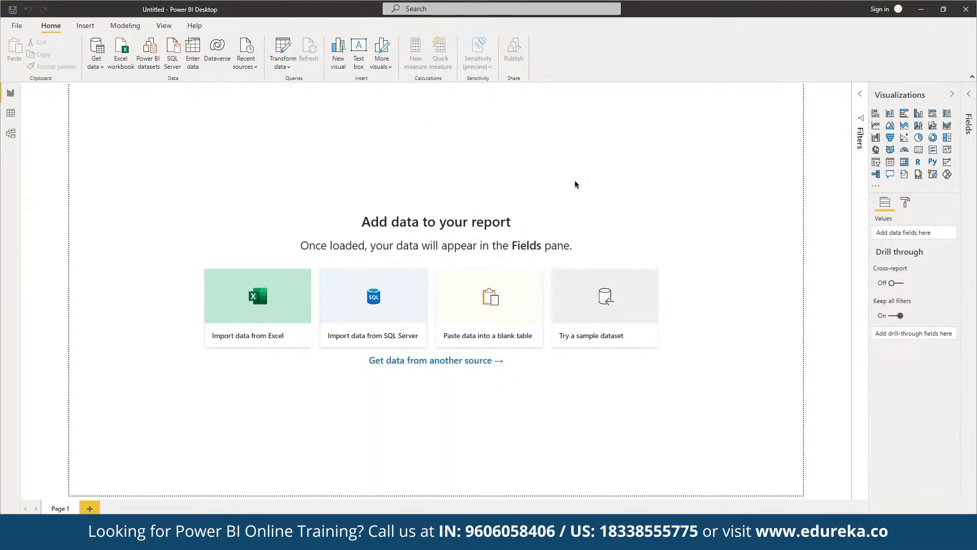
- Preview and select the Orders table from Global+Superstore.xlsx, then load it
{"action": "left_click", "coordinate": [316, 171]}
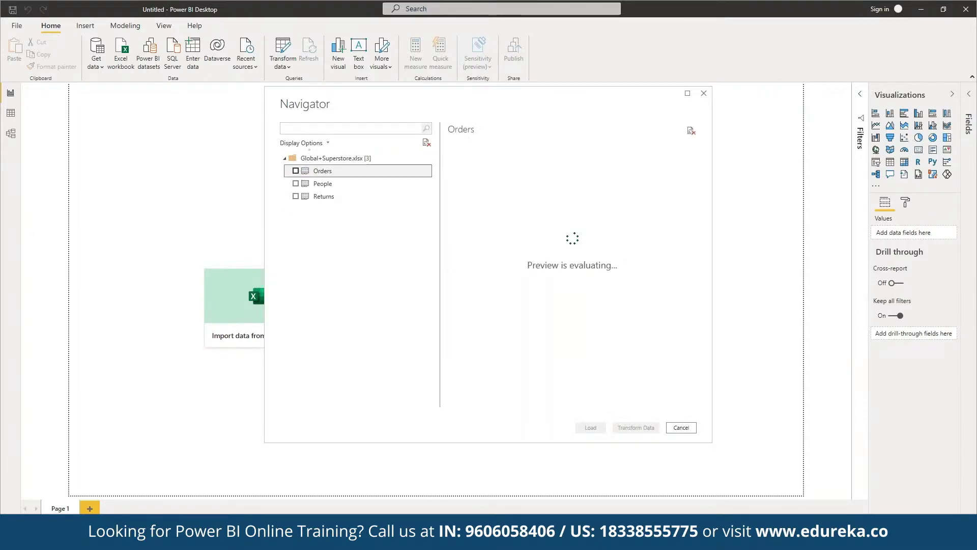
{"action": "left_click", "coordinate": [296, 171]}
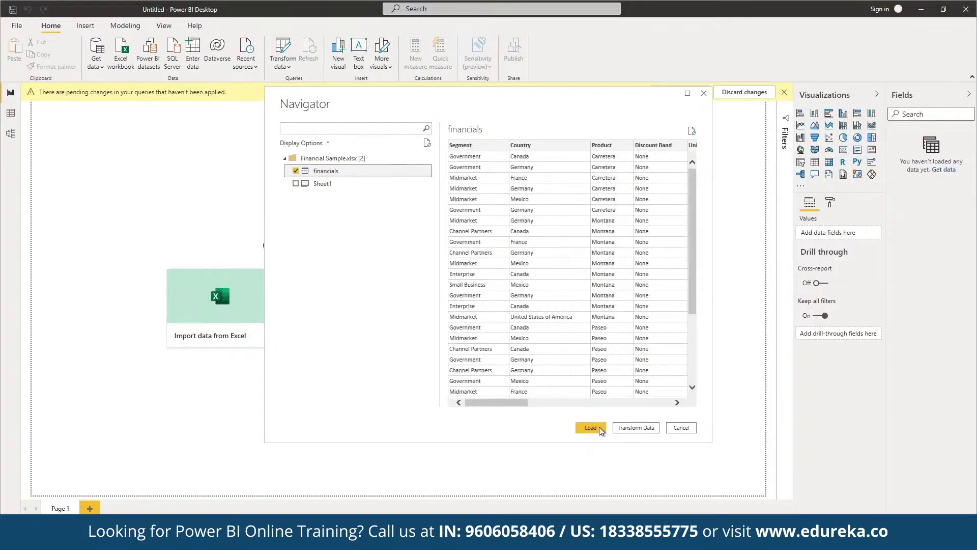
{"action": "left_click", "coordinate": [598, 426]}
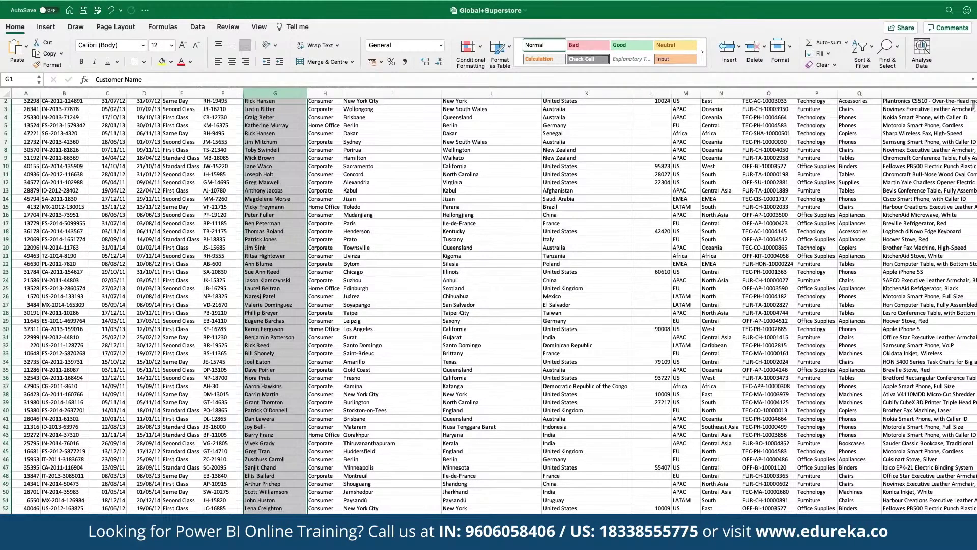
- Browse the Orders and Person and Region sheets in Excel, then return to Power BI Desktop
{"action": "scroll", "coordinate": [944, 213], "scroll_direction": "down", "scroll_amount": 2}
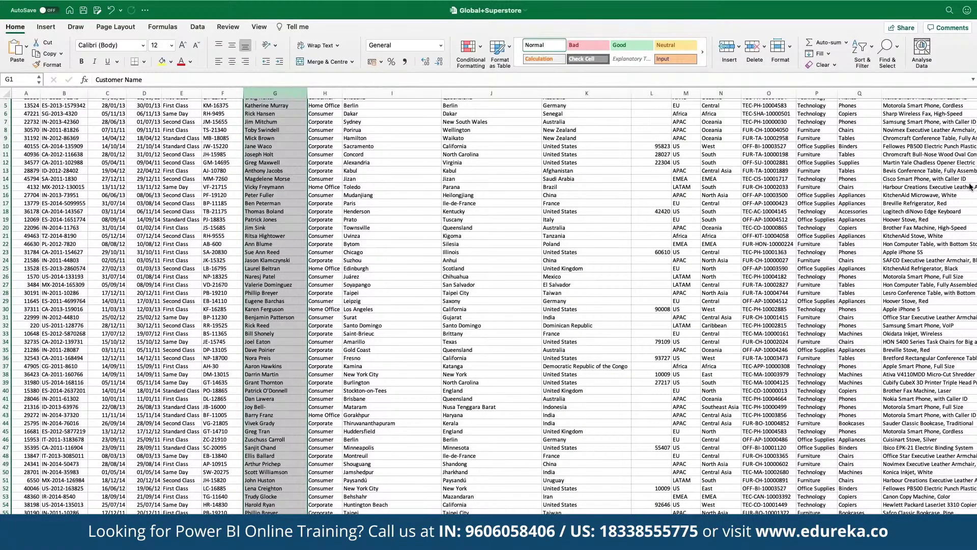
{"action": "key", "text": "ctrl+Page_Down"}
{"action": "key", "text": "ctrl+Page_Down"}
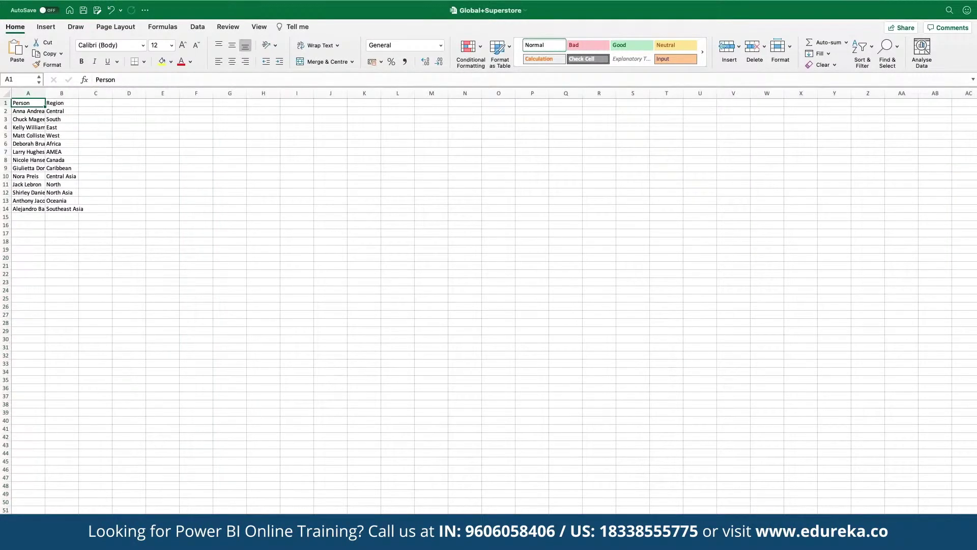
{"action": "key", "text": "ctrl+Page_Up"}
{"action": "key", "text": "ctrl+Page_Up"}
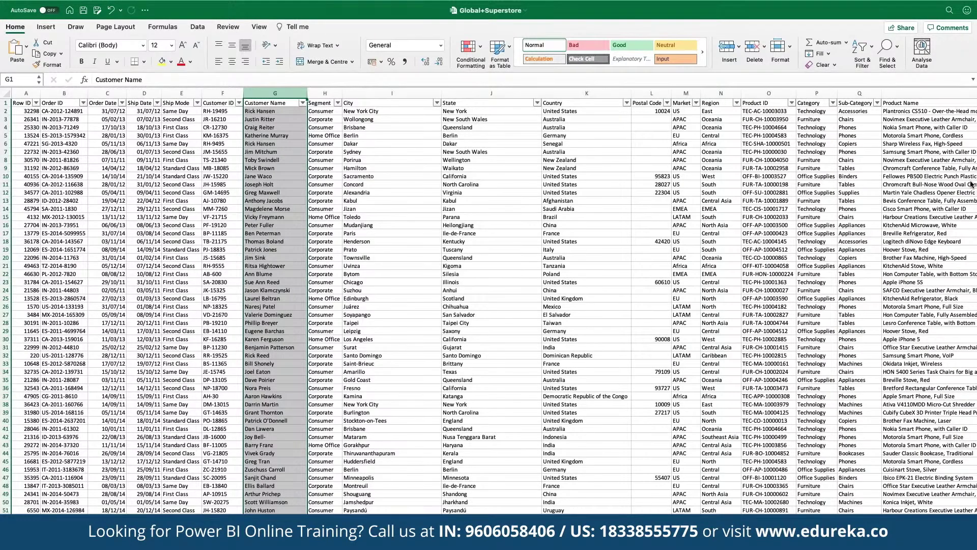
{"action": "key", "text": "alt+Tab"}
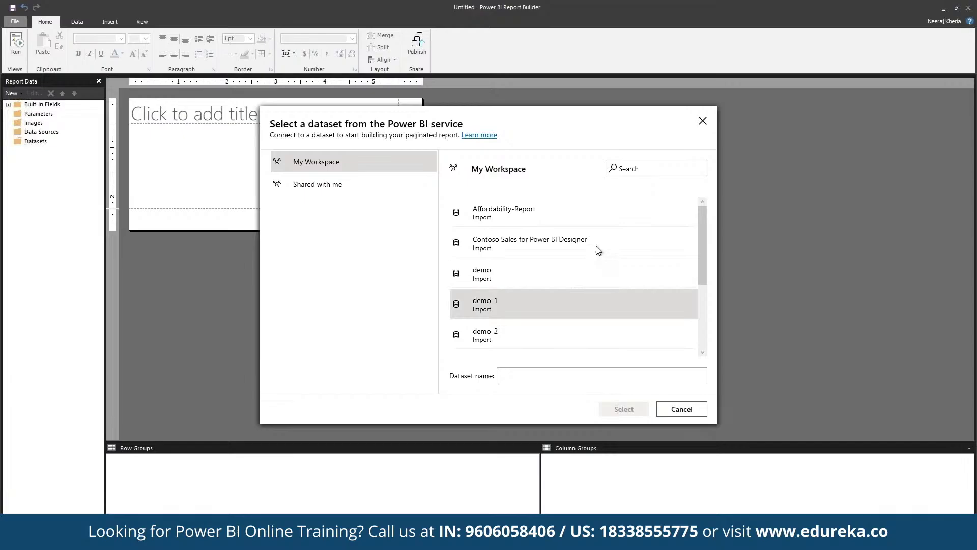
- Connect the chart to the Contoso Sales for Power BI Designer dataset and add Calendar's DayOfMonth to the query
{"action": "left_click", "coordinate": [596, 249]}
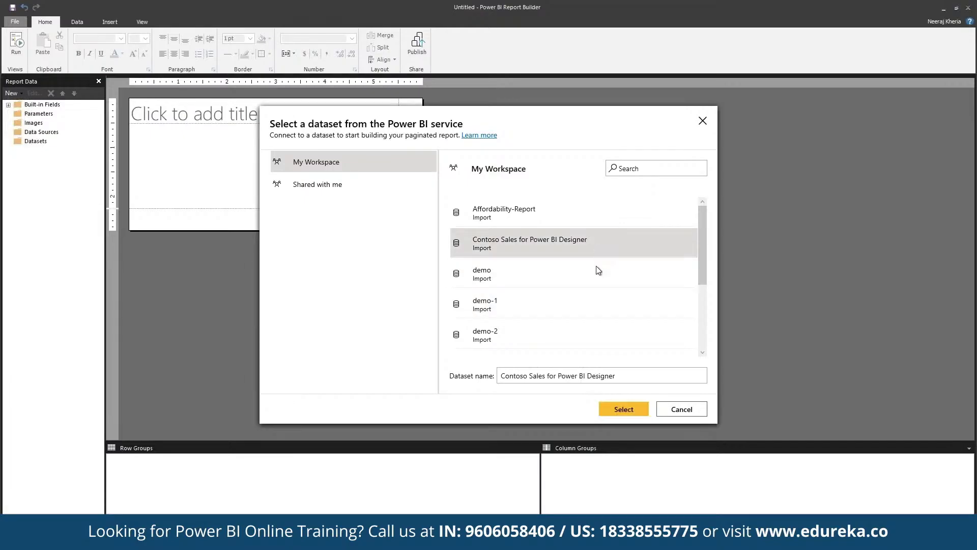
{"action": "left_click", "coordinate": [610, 404]}
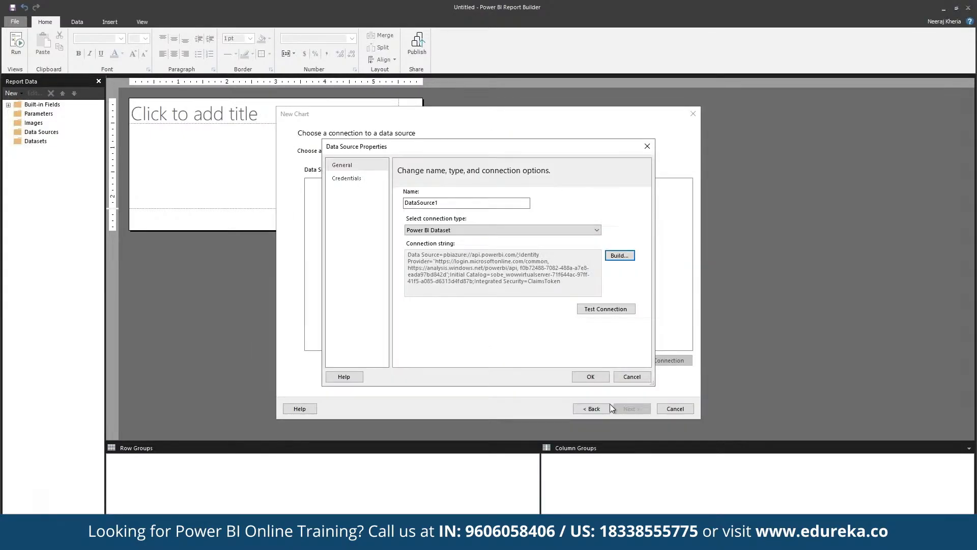
{"action": "left_click", "coordinate": [590, 377]}
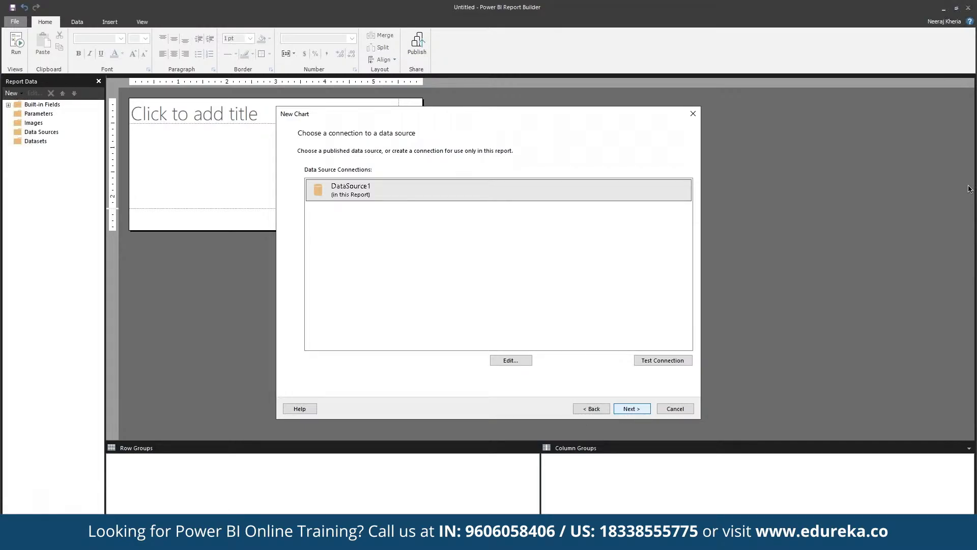
{"action": "left_click", "coordinate": [632, 408]}
{"action": "left_click_drag", "start_coordinate": [340, 270], "coordinate": [493, 294]}
- Add the Channel, BrandName and ProductCategory dimensions to the query
{"action": "left_click", "coordinate": [343, 288]}
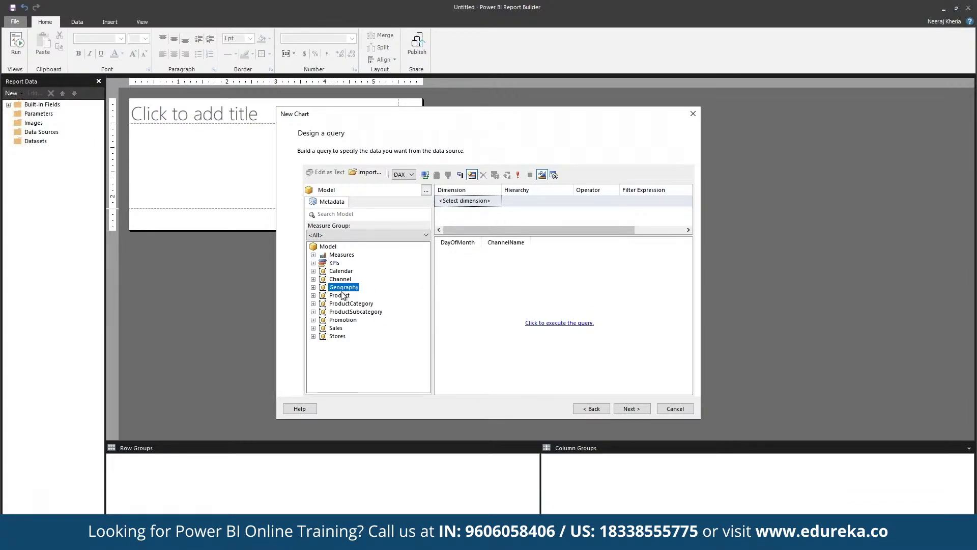
{"action": "left_click_drag", "start_coordinate": [342, 295], "coordinate": [509, 301]}
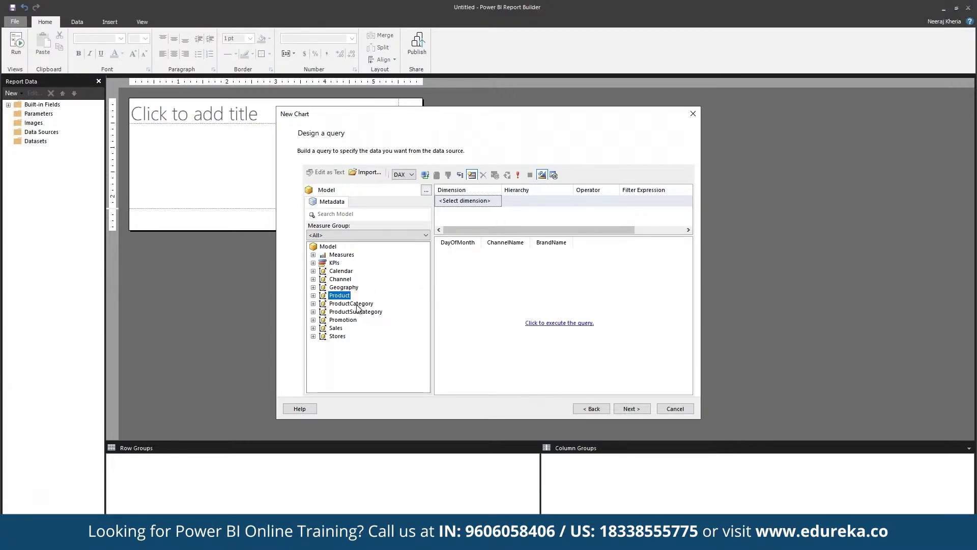
{"action": "left_click_drag", "start_coordinate": [358, 305], "coordinate": [521, 296]}
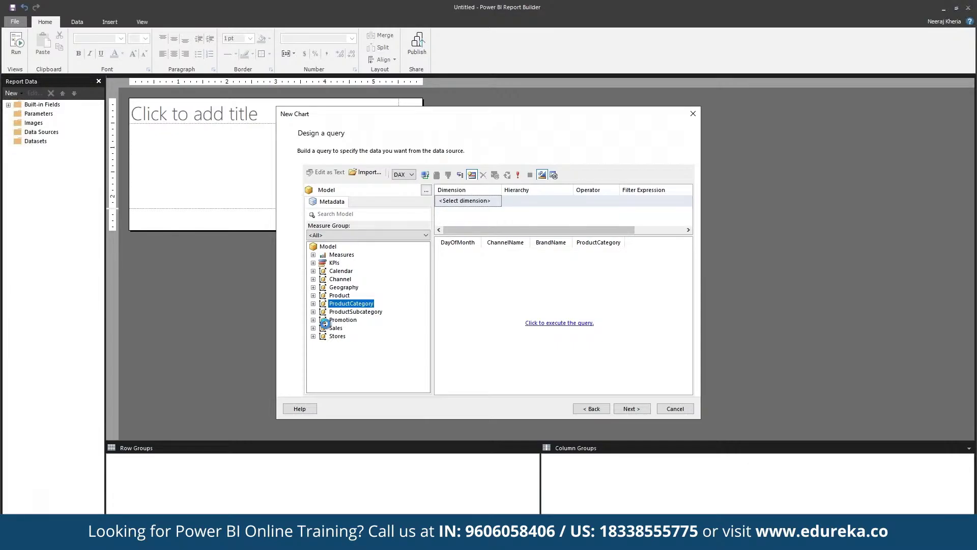
{"action": "key", "text": "Right"}
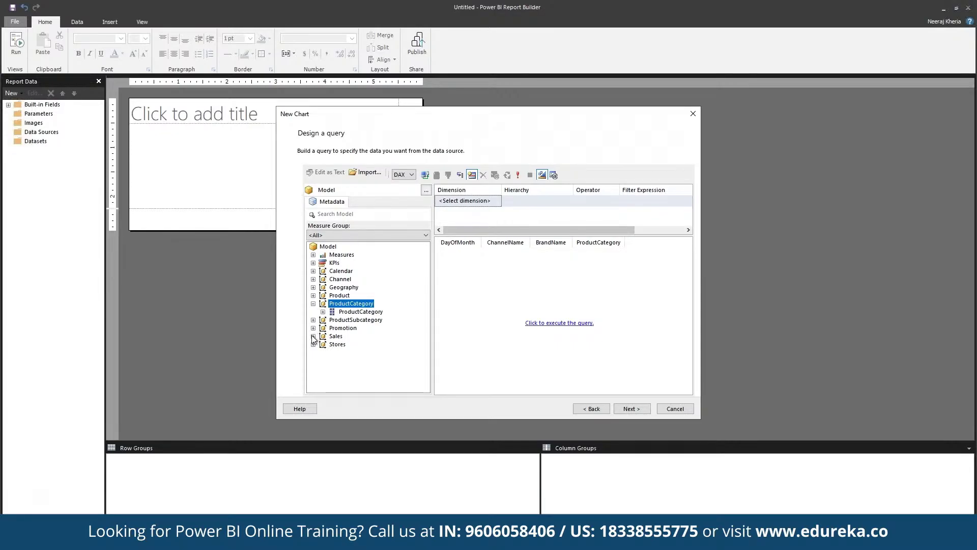
- Add the Sales measures SalesQuantity, TotalCost, UnitPrice and DiscountQuantity to the query
{"action": "left_click", "coordinate": [313, 336]}
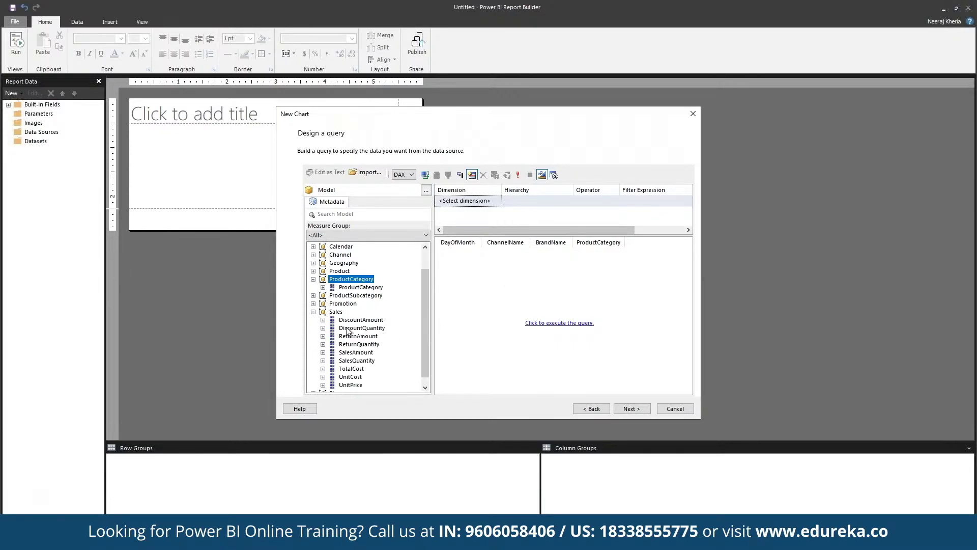
{"action": "left_click_drag", "start_coordinate": [349, 361], "coordinate": [553, 322]}
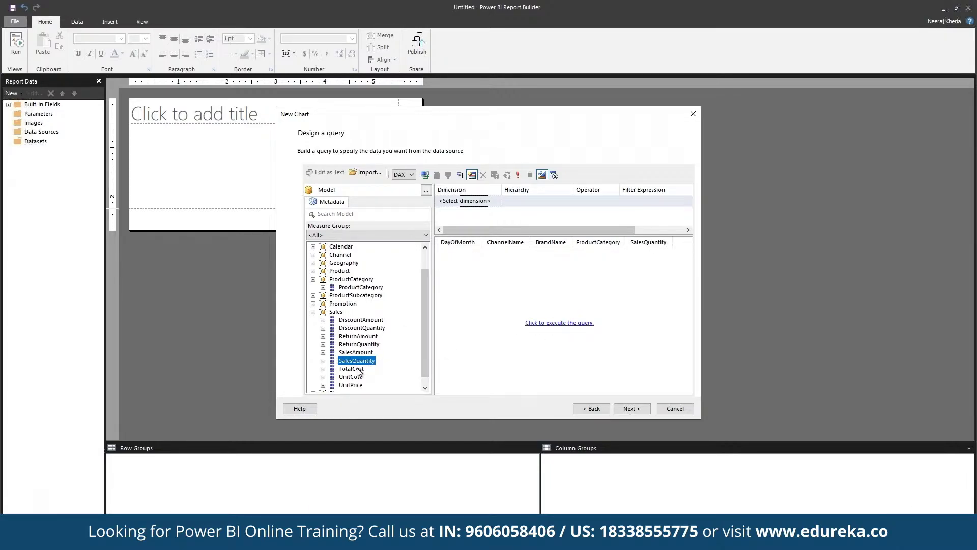
{"action": "left_click_drag", "start_coordinate": [351, 369], "coordinate": [490, 362]}
{"action": "left_click_drag", "start_coordinate": [353, 385], "coordinate": [475, 355]}
{"action": "left_click_drag", "start_coordinate": [362, 328], "coordinate": [491, 325]}
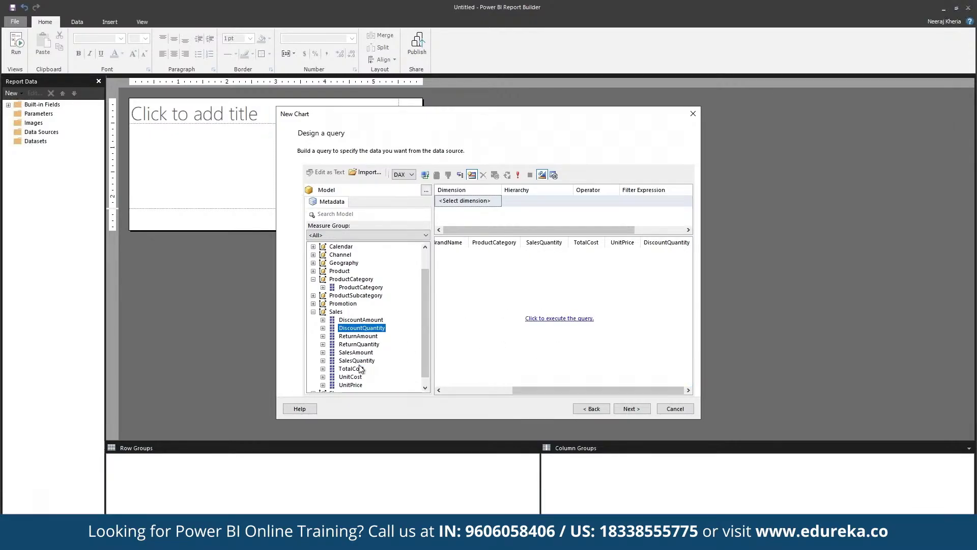
{"action": "left_click", "coordinate": [637, 408]}
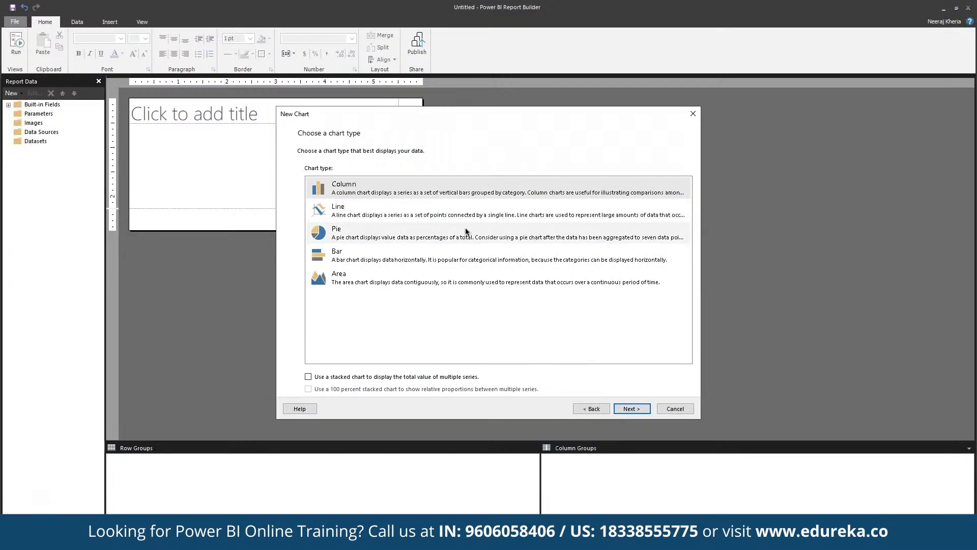
- Choose the Line chart type, placing DayOfMonth in Series and SalesQuantity in Values
{"action": "left_click", "coordinate": [486, 215]}
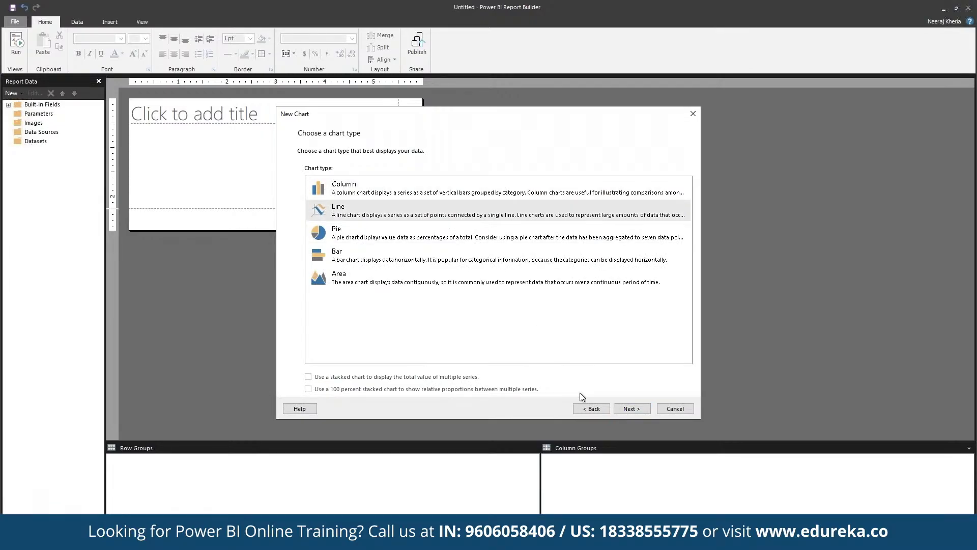
{"action": "left_click", "coordinate": [631, 408]}
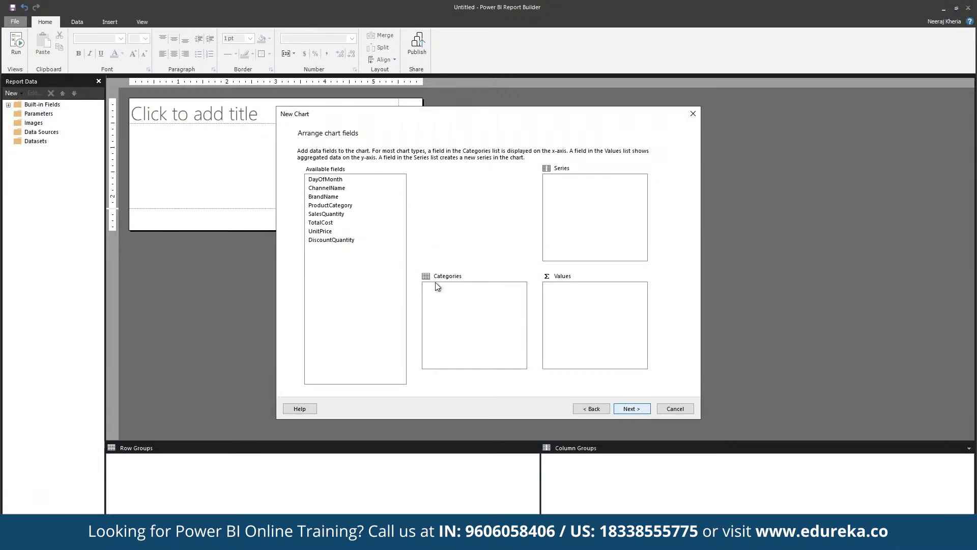
{"action": "left_click", "coordinate": [350, 182]}
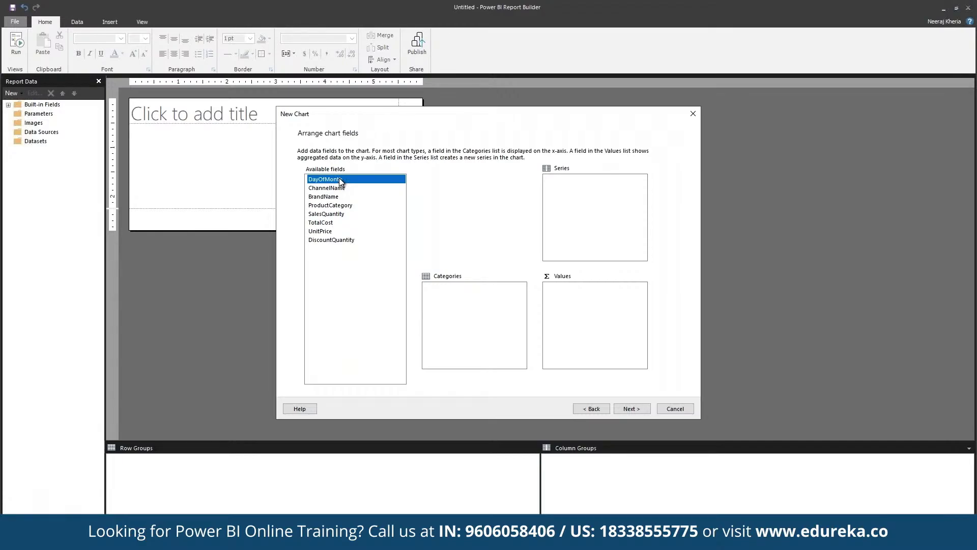
{"action": "left_click_drag", "start_coordinate": [340, 183], "coordinate": [580, 204]}
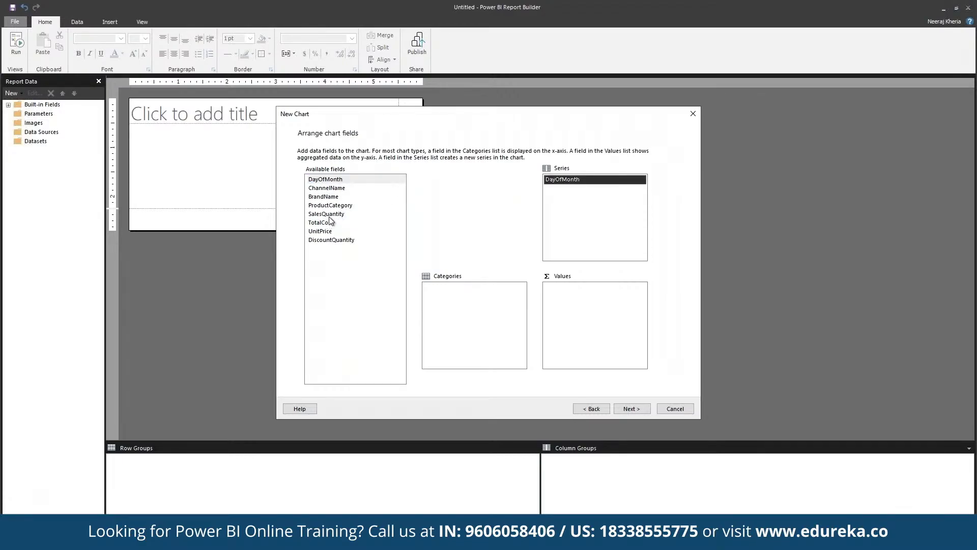
{"action": "left_click_drag", "start_coordinate": [330, 216], "coordinate": [616, 334]}
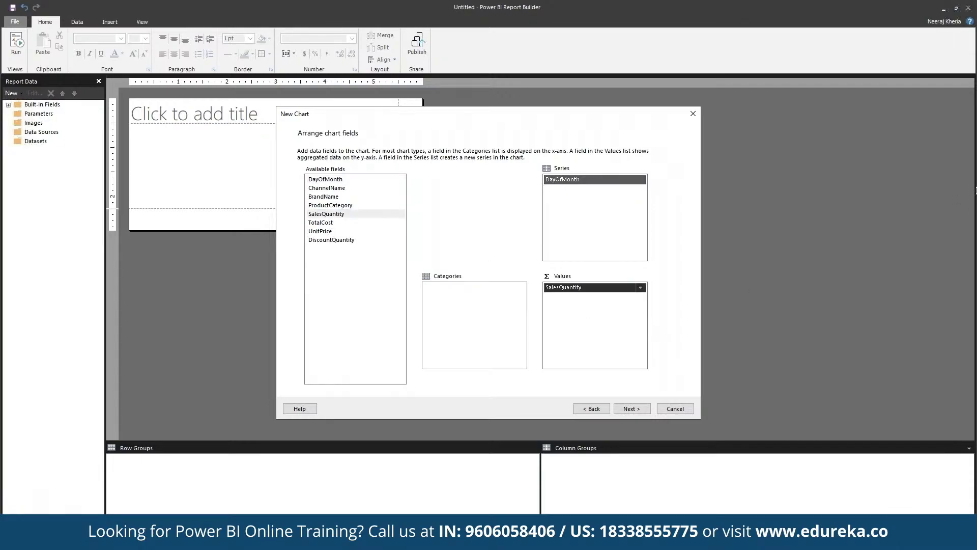